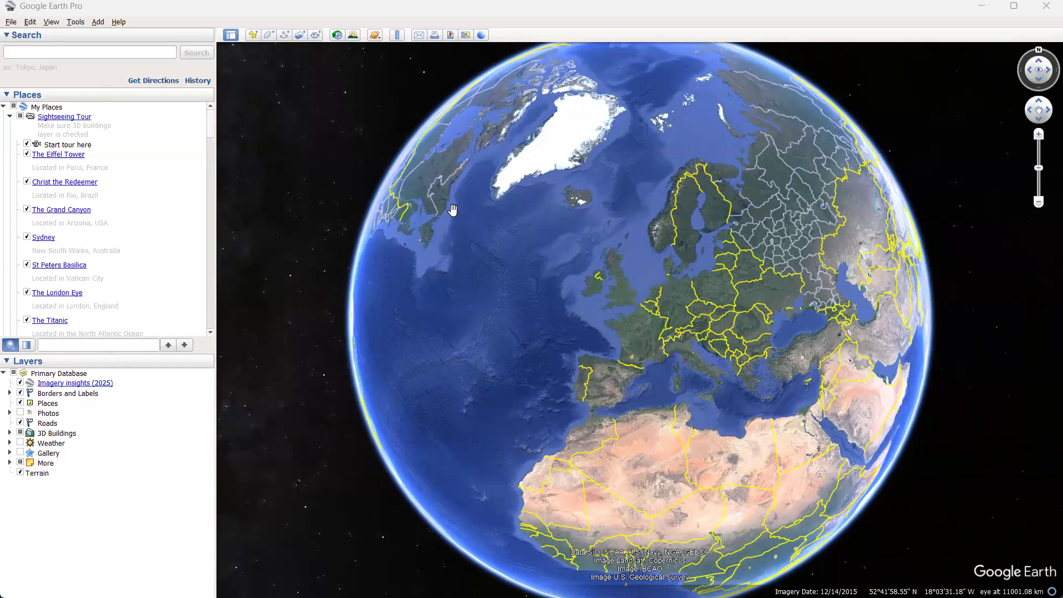
# Search for "MSINGI MWEMA PRIMARYMARY, Kenya" and fly to that location
pyautogui.click(68, 55)
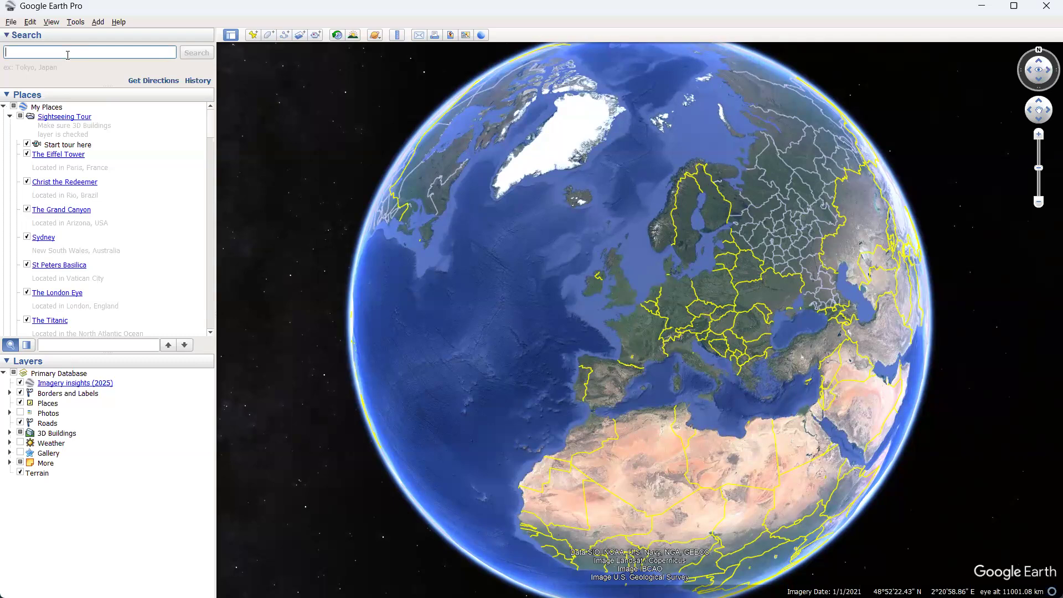
pyautogui.write('MSINGI MWEMA PRIMARYMARY, Kenya')
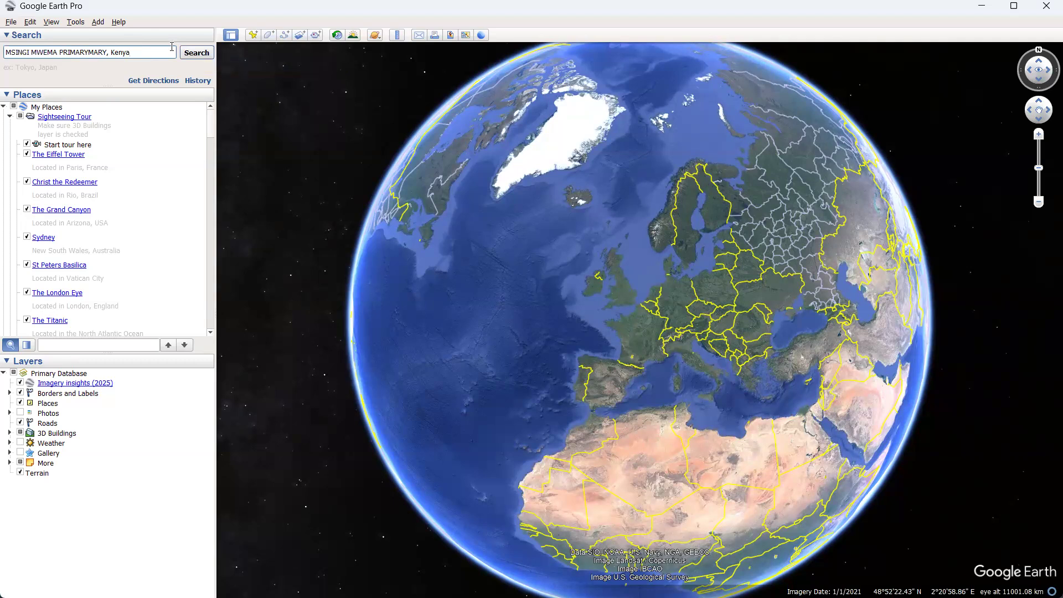
pyautogui.press('Return')
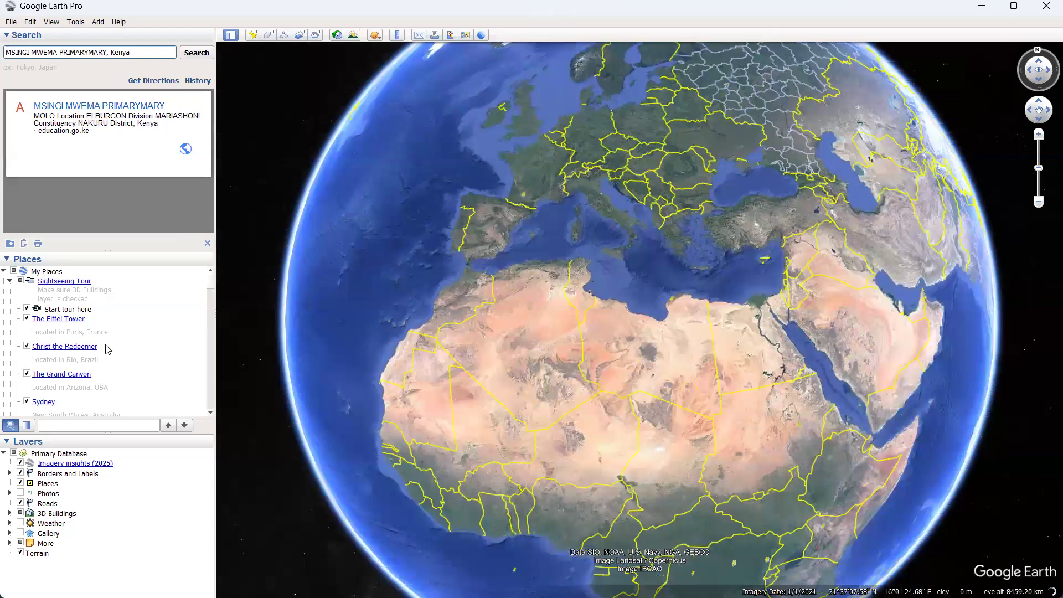
# Find the saved TURKANA KENYA 1 polygon near the school and hide it from the map
pyautogui.scroll(-3, 108, 349)
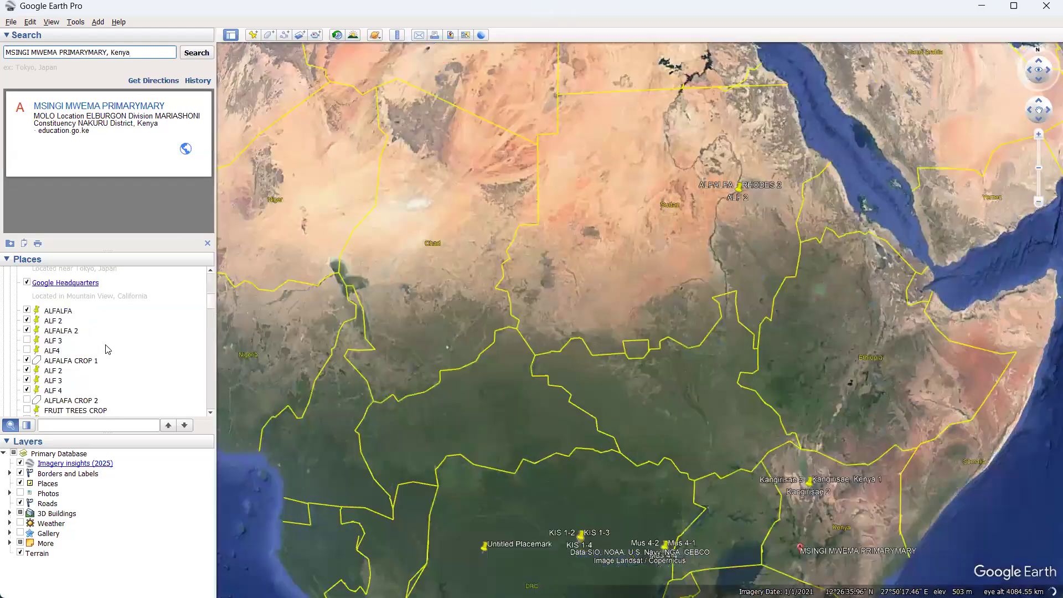
pyautogui.scroll(-4, 108, 348)
pyautogui.scroll(-5, 108, 348)
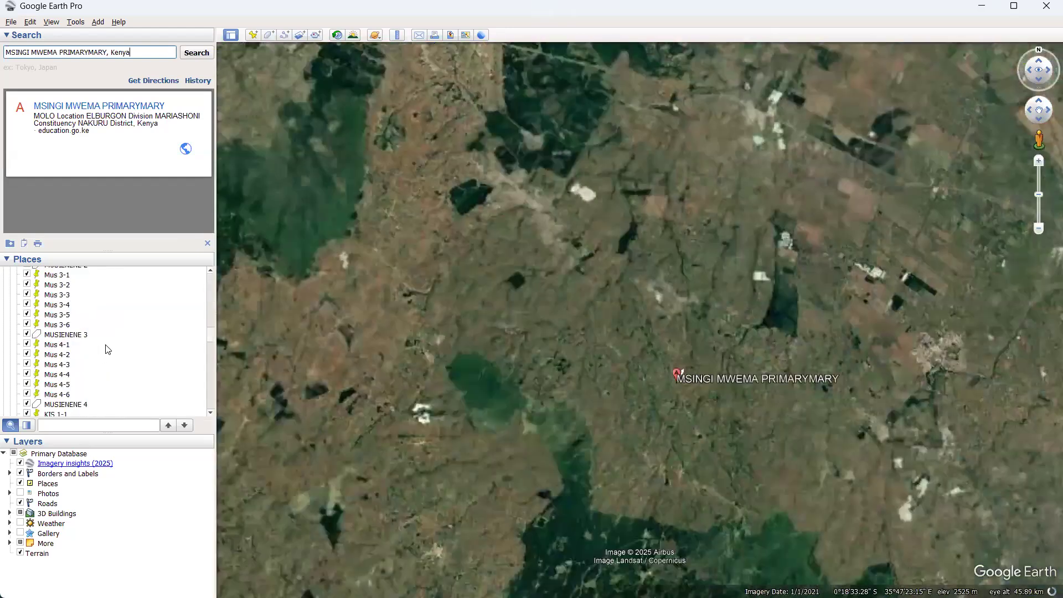
pyautogui.scroll(-5, 108, 349)
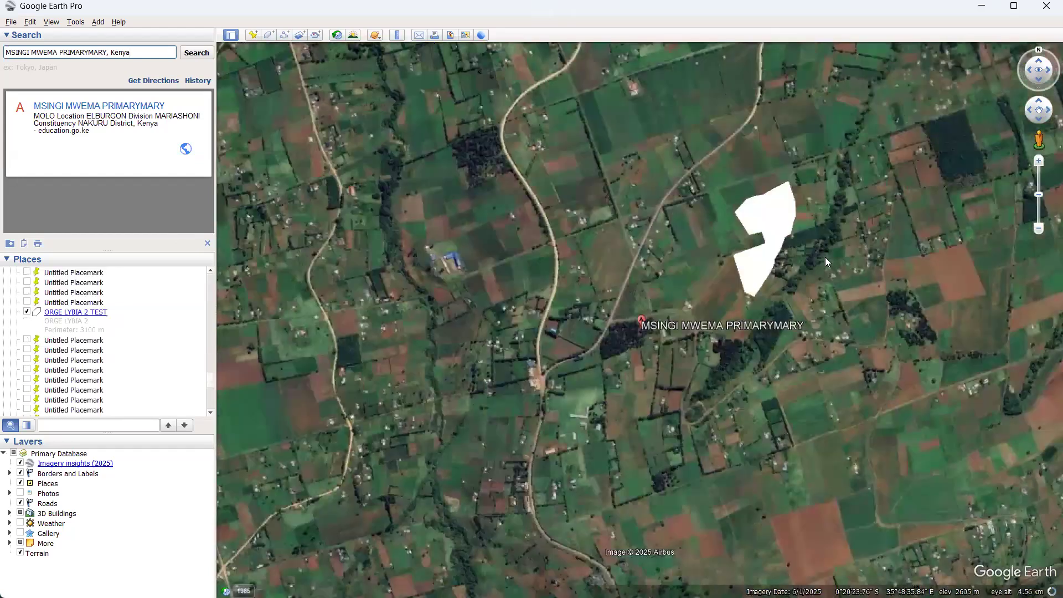
pyautogui.click(824, 243)
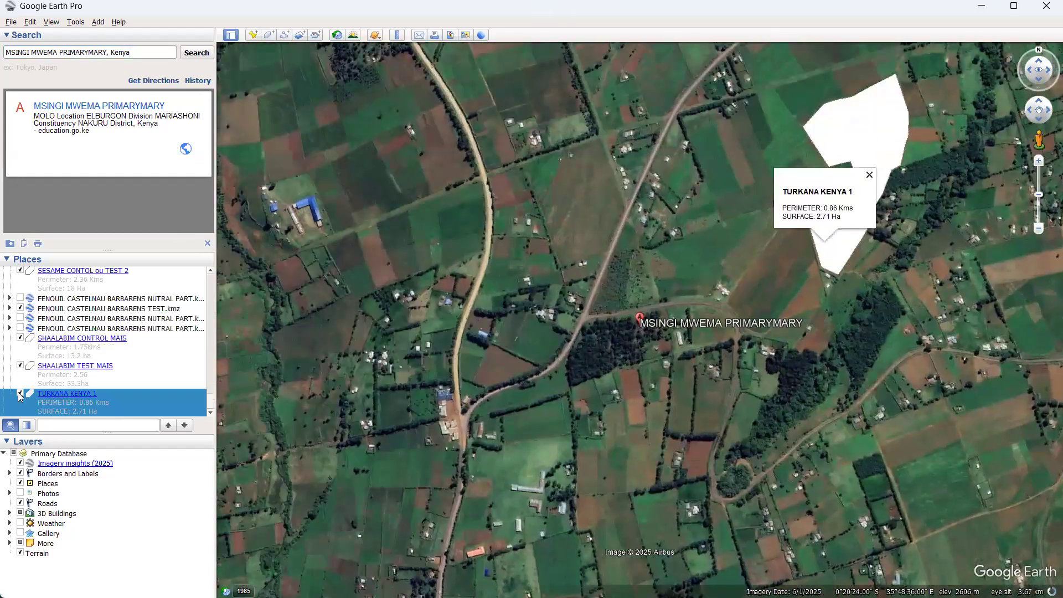
pyautogui.click(20, 394)
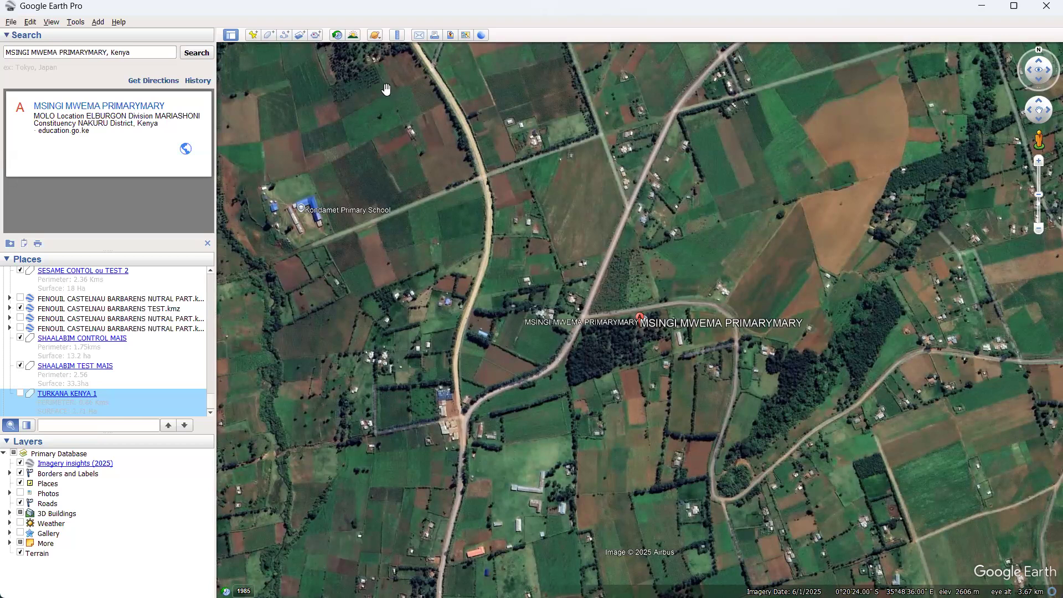
# Start a new polygon and trace the northern edge of the upper brown field northeast of the school, beginning at its western corner
pyautogui.doubleClick(874, 158)
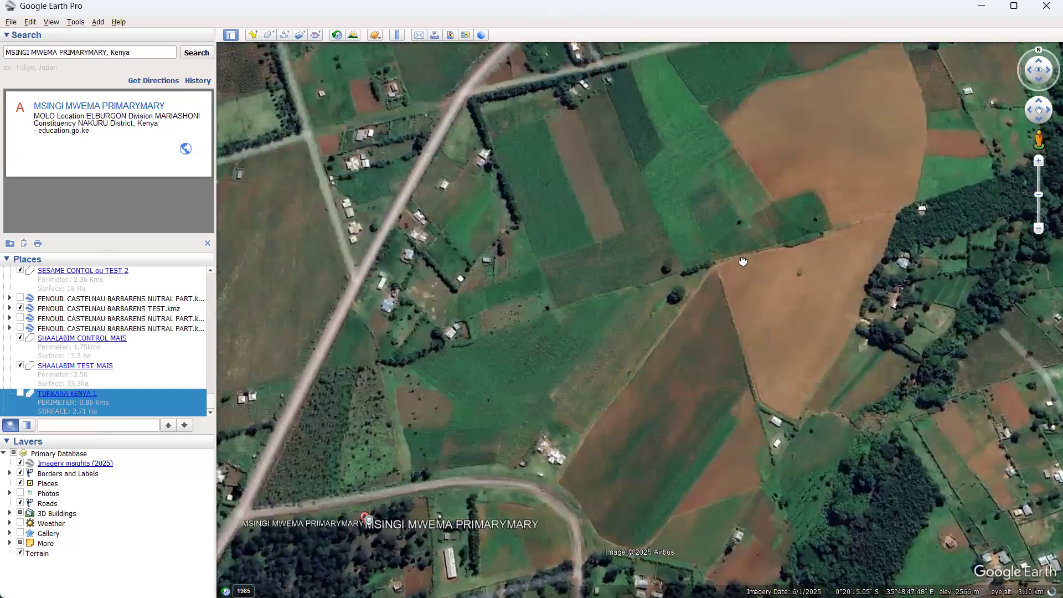
pyautogui.moveTo(865, 133); pyautogui.dragTo(743, 262)
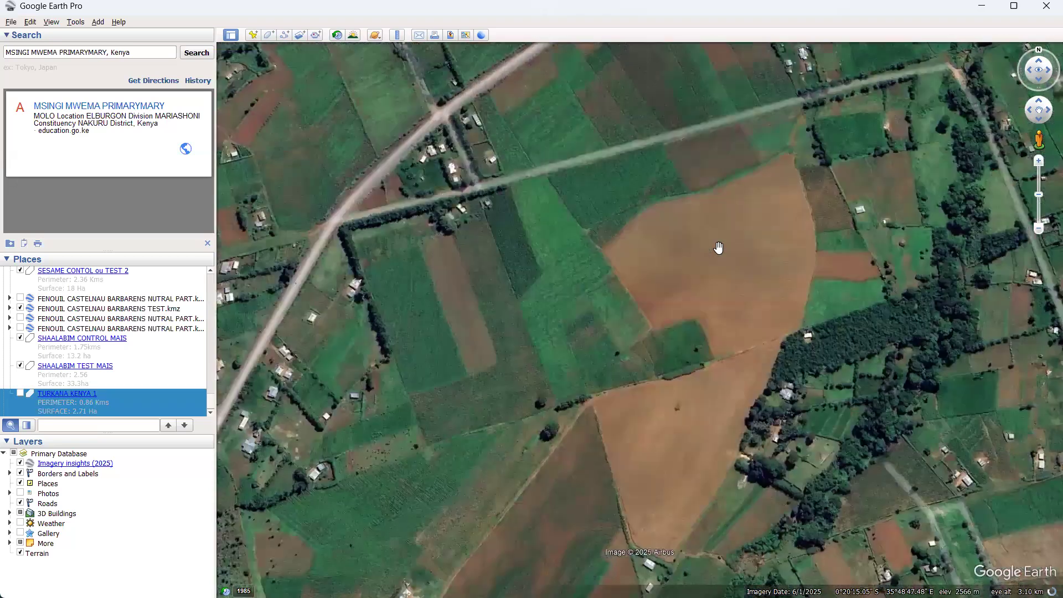
pyautogui.scroll(1, 719, 246)
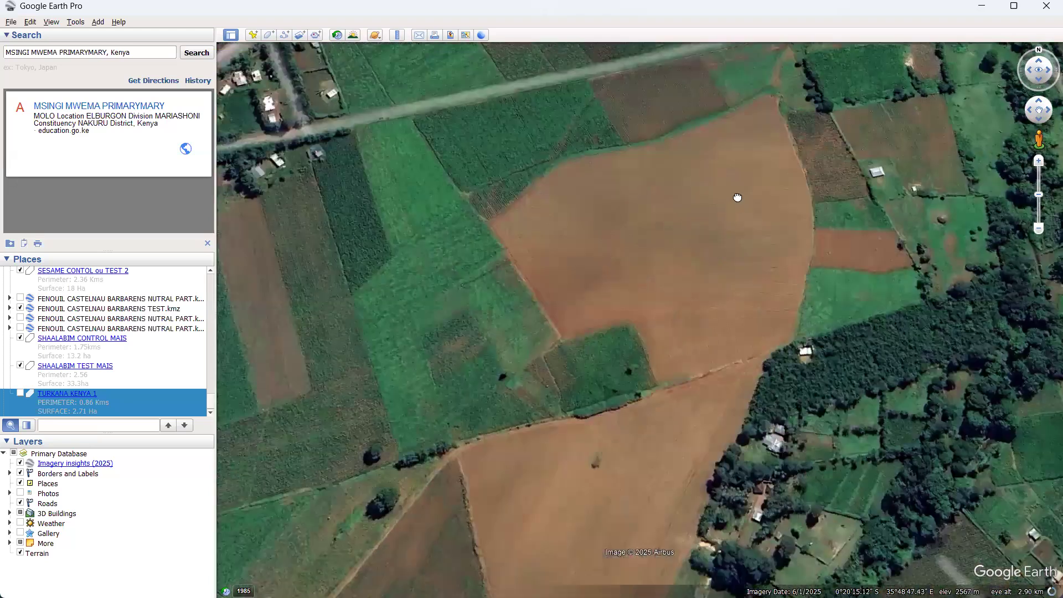
pyautogui.moveTo(737, 198); pyautogui.dragTo(742, 171)
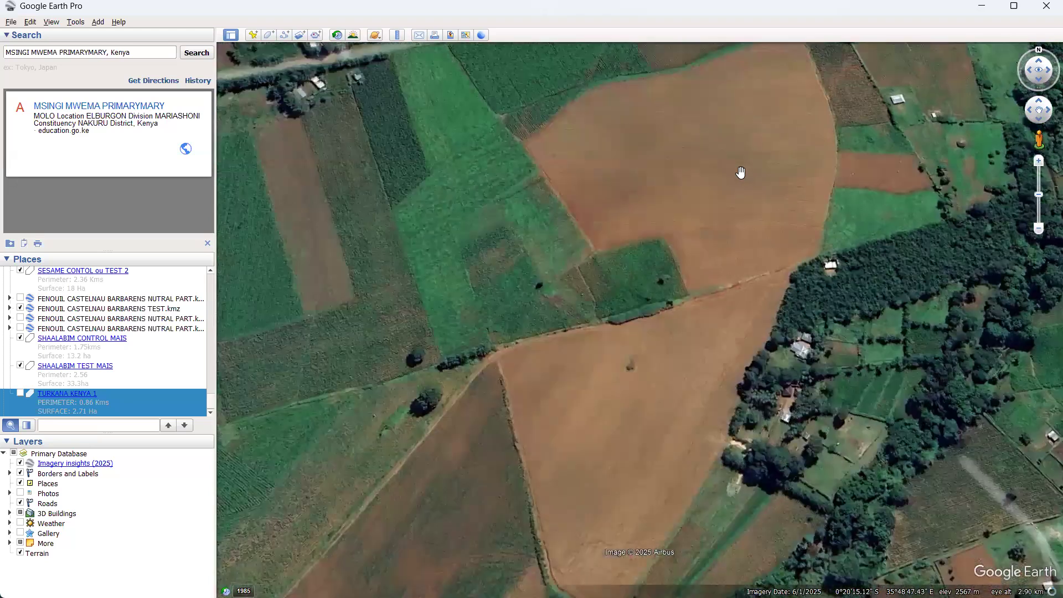
pyautogui.scroll(-1, 740, 172)
pyautogui.scroll(1, 740, 172)
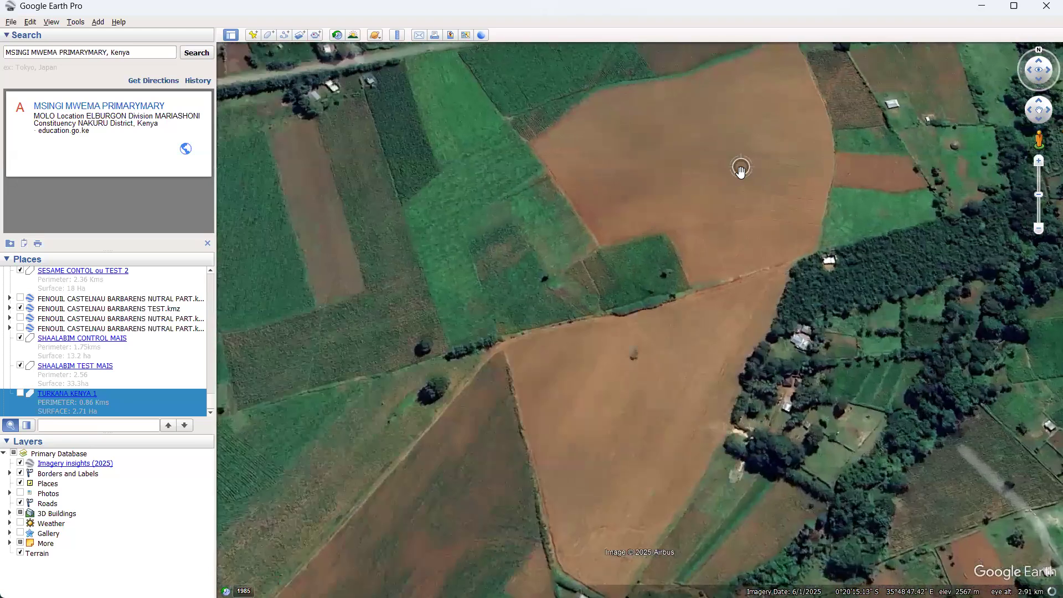
pyautogui.scroll(-2, 741, 170)
pyautogui.scroll(2, 740, 170)
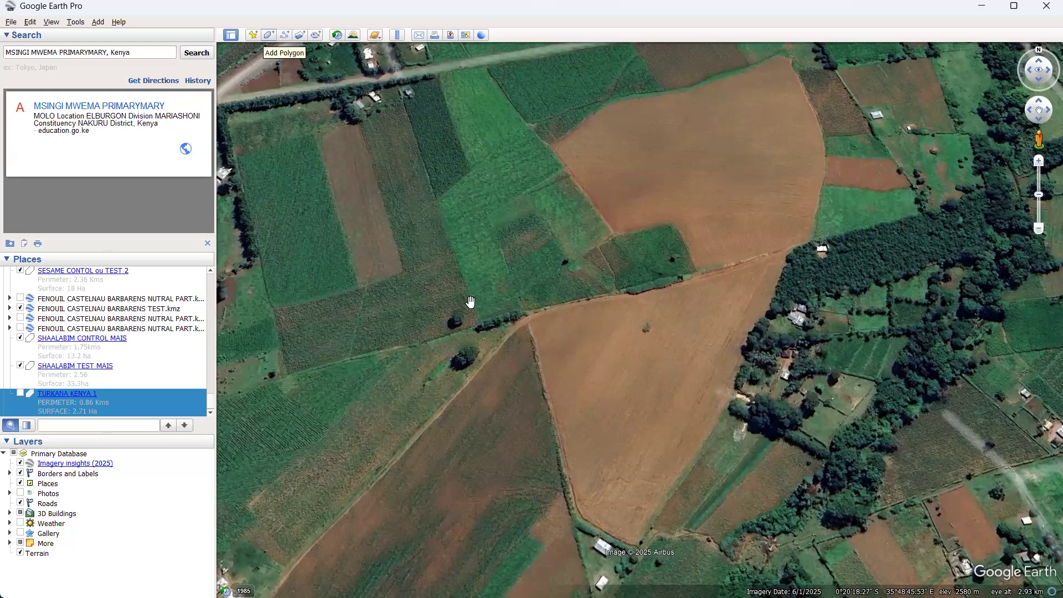
pyautogui.hotkey('ctrl', 'shift', 'g')
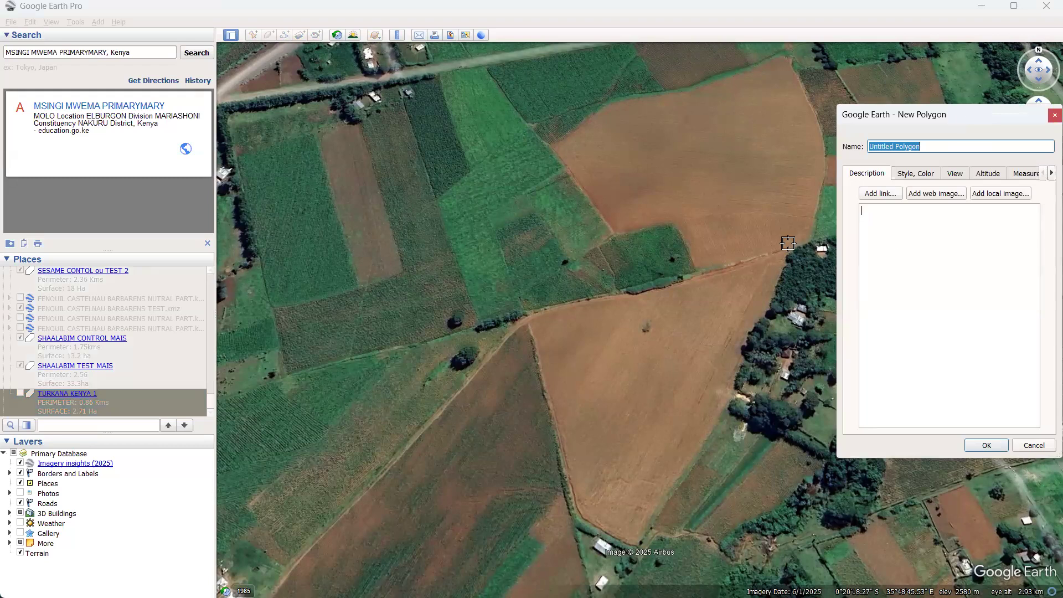
pyautogui.click(552, 145)
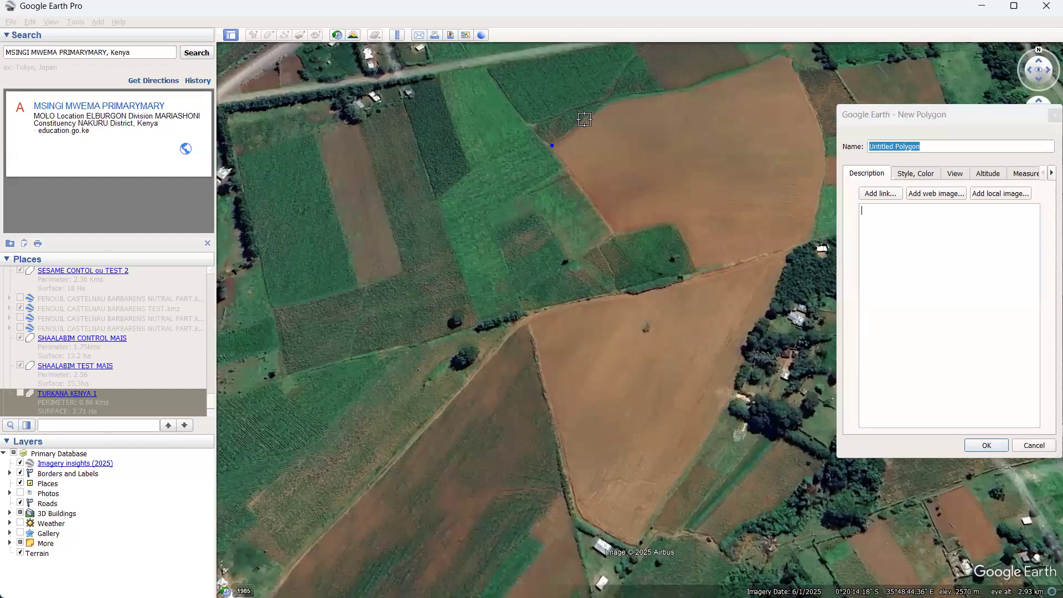
pyautogui.click(585, 118)
pyautogui.click(610, 100)
pyautogui.click(688, 93)
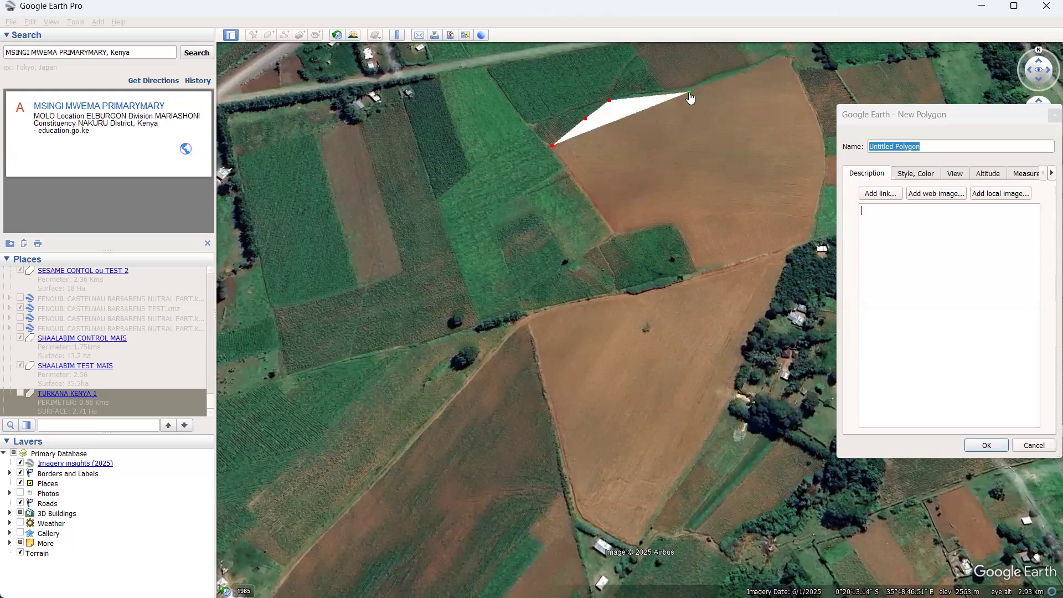
pyautogui.click(769, 64)
# Continue the polygon outline southward along the eastern edges of the upper and lower brown fields beside the trees
pyautogui.click(825, 142)
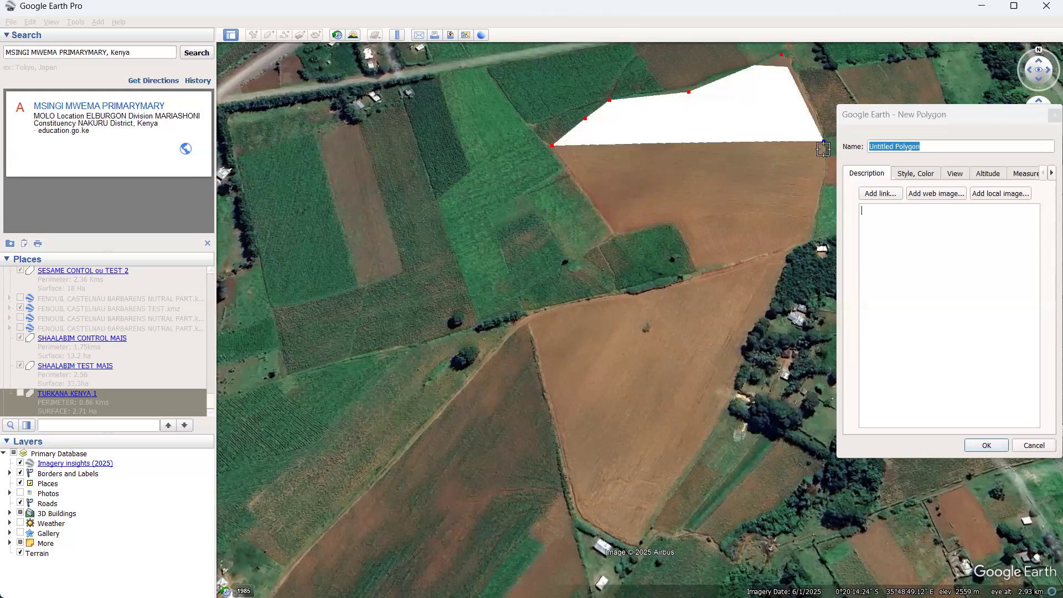
pyautogui.click(820, 190)
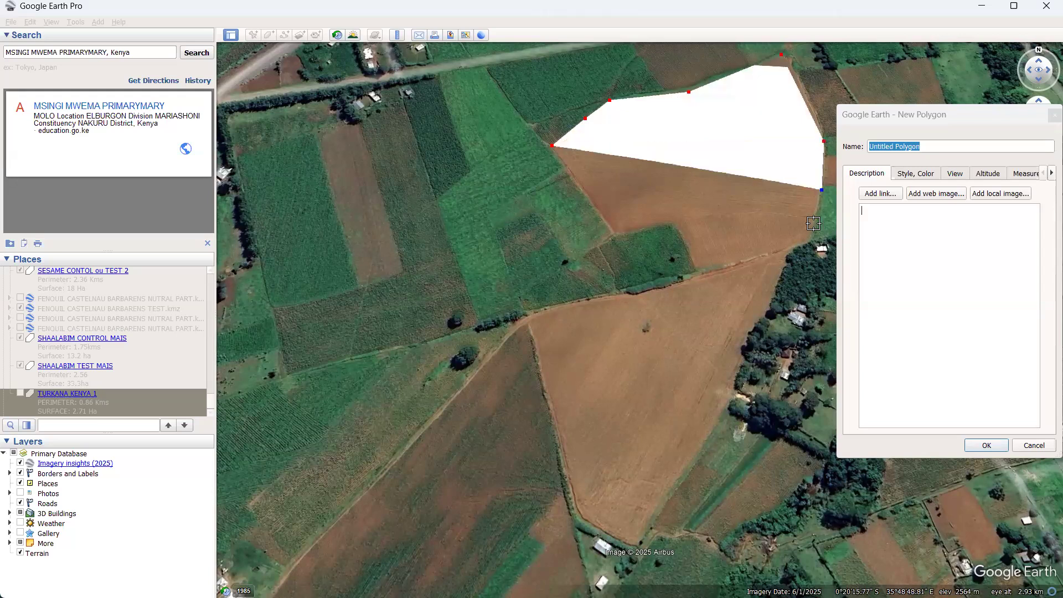
pyautogui.click(812, 240)
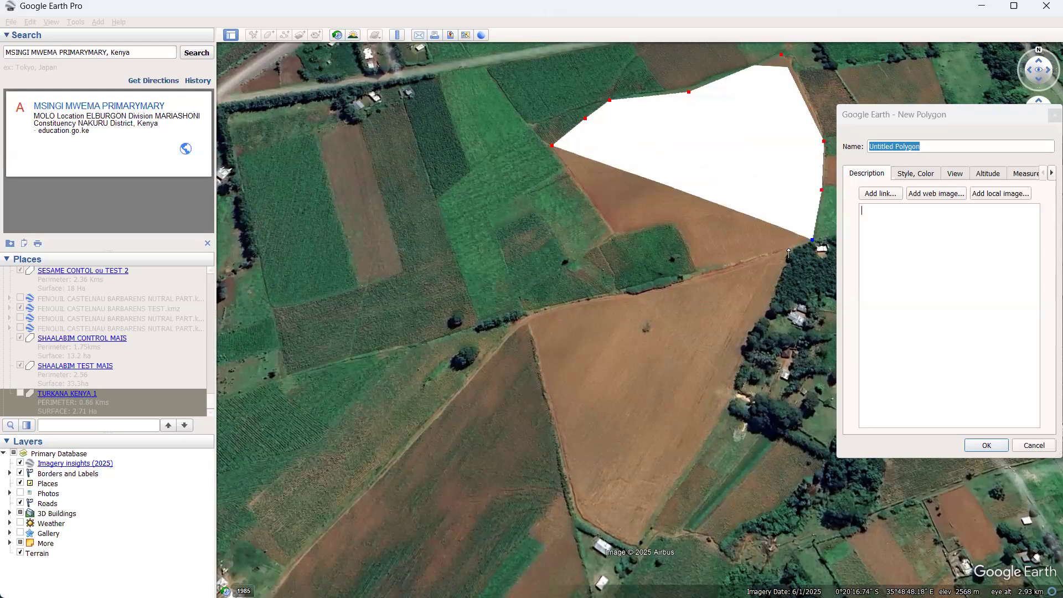
pyautogui.click(788, 248)
pyautogui.click(762, 313)
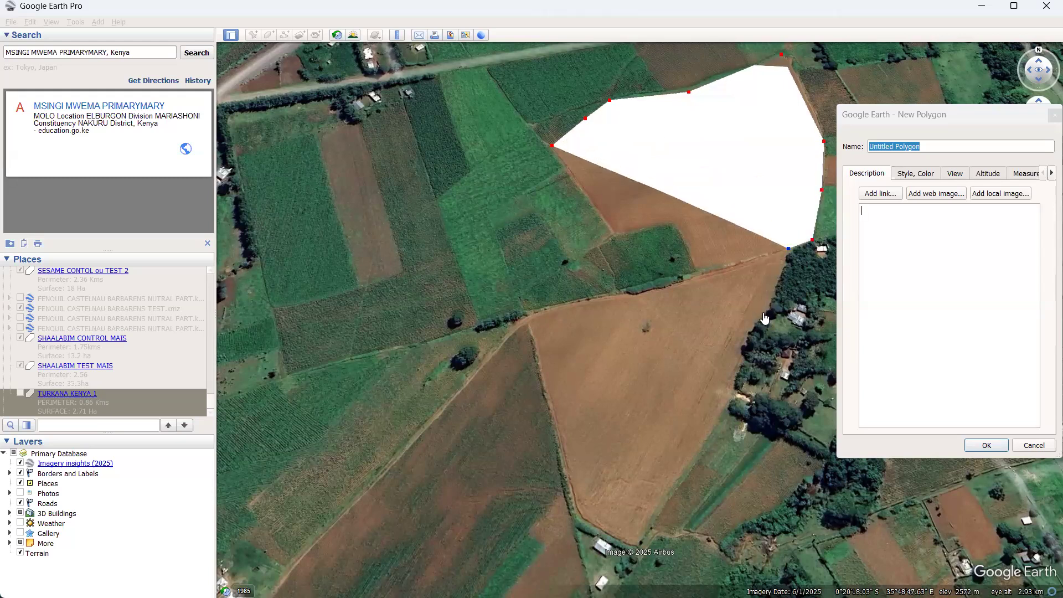
pyautogui.click(731, 386)
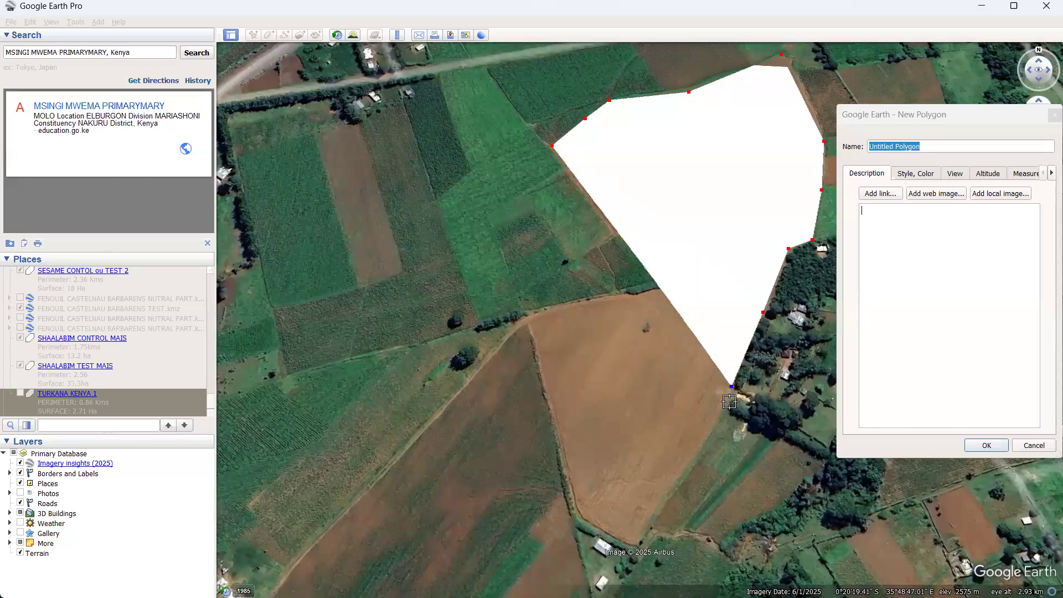
pyautogui.click(729, 401)
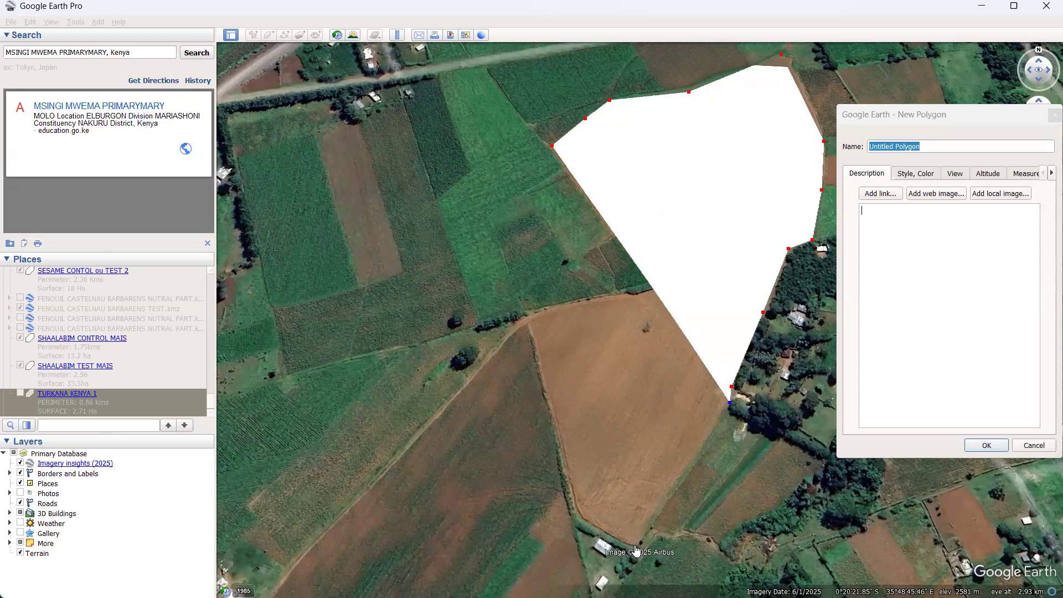
# Trace the polygon around the lower brown field's southern tip and up its western edge to the northwest corner
pyautogui.click(635, 544)
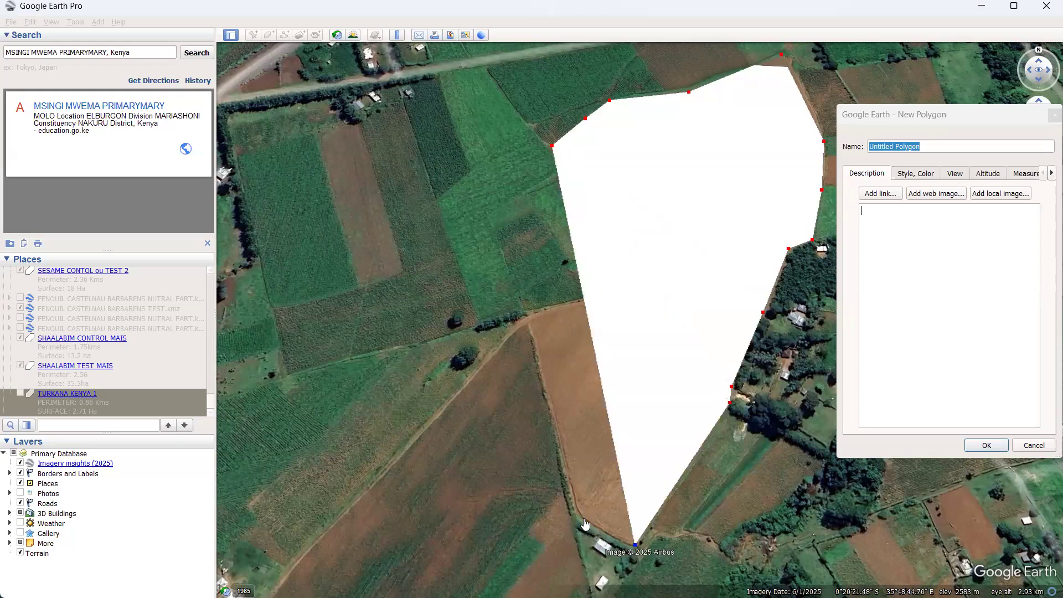
pyautogui.click(579, 513)
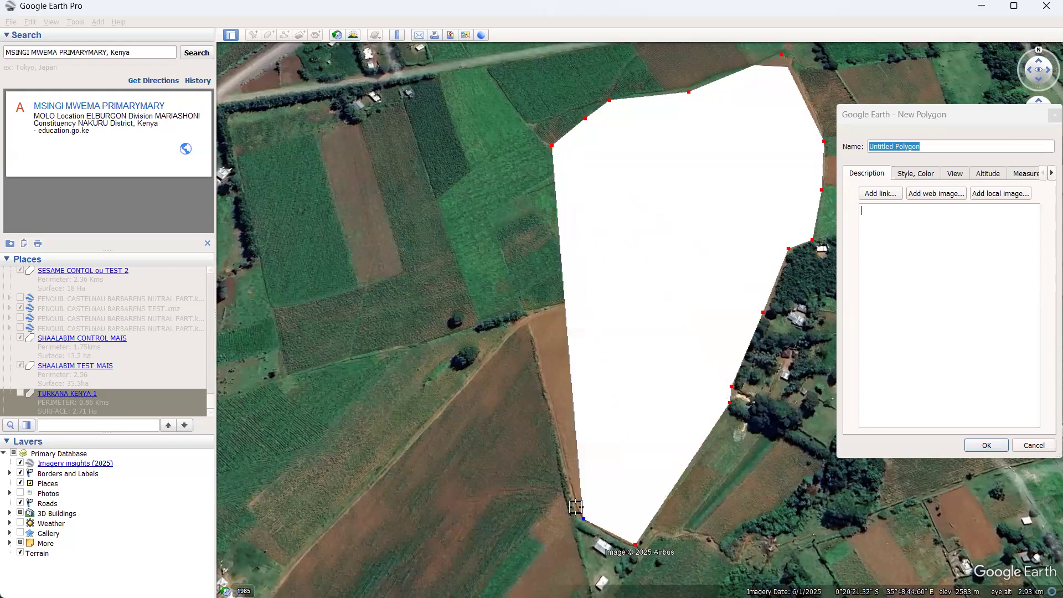
pyautogui.click(577, 507)
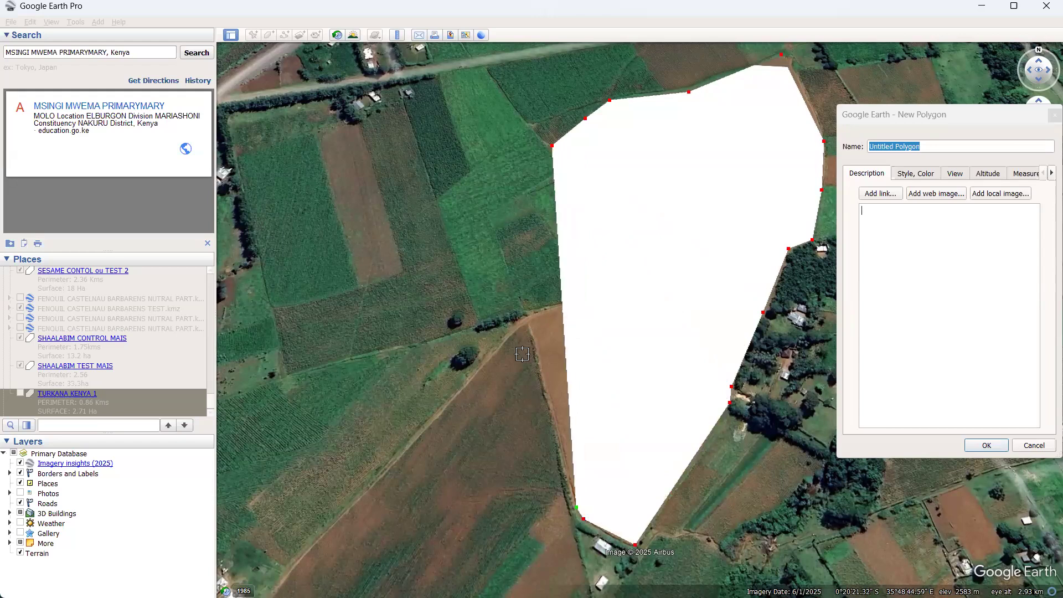
pyautogui.click(526, 325)
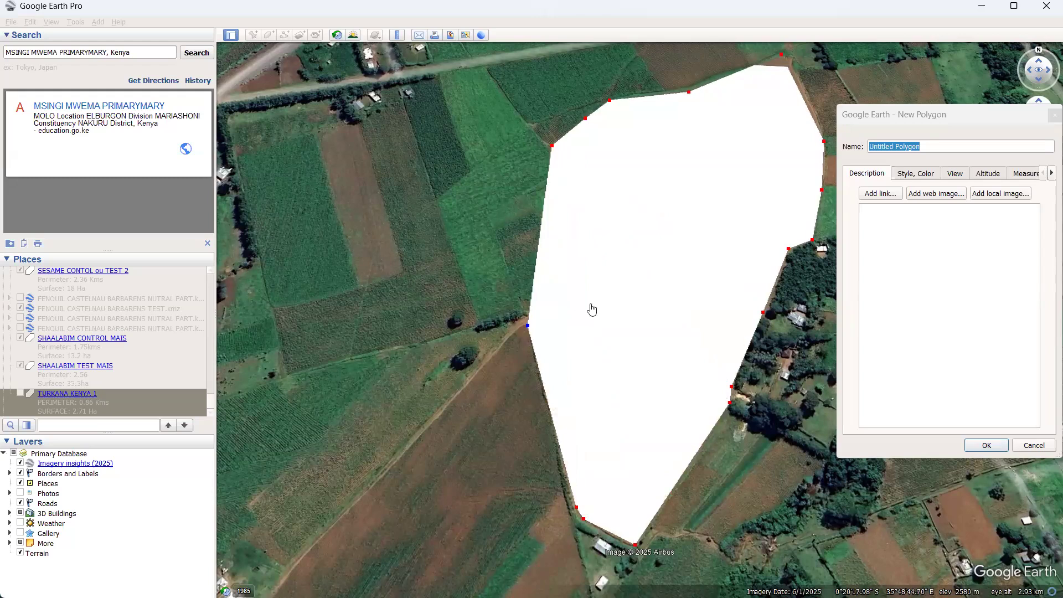
# Extend the polygon along the track between the two brown fields to the southeastern corner of the green plot
pyautogui.click(590, 303)
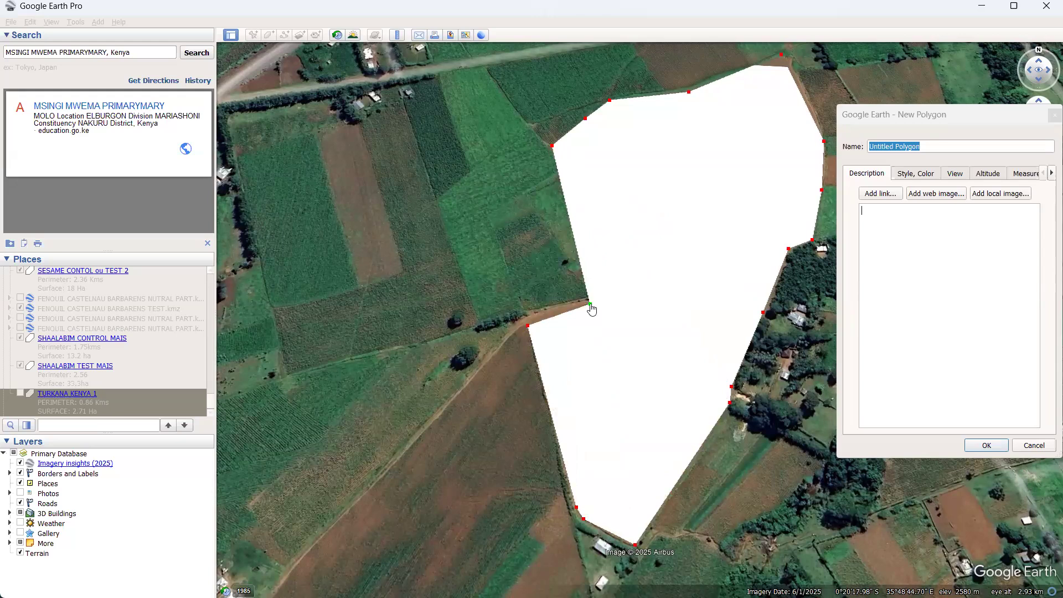
pyautogui.click(588, 304)
pyautogui.moveTo(590, 305); pyautogui.dragTo(594, 304)
pyautogui.moveTo(735, 308); pyautogui.dragTo(693, 281)
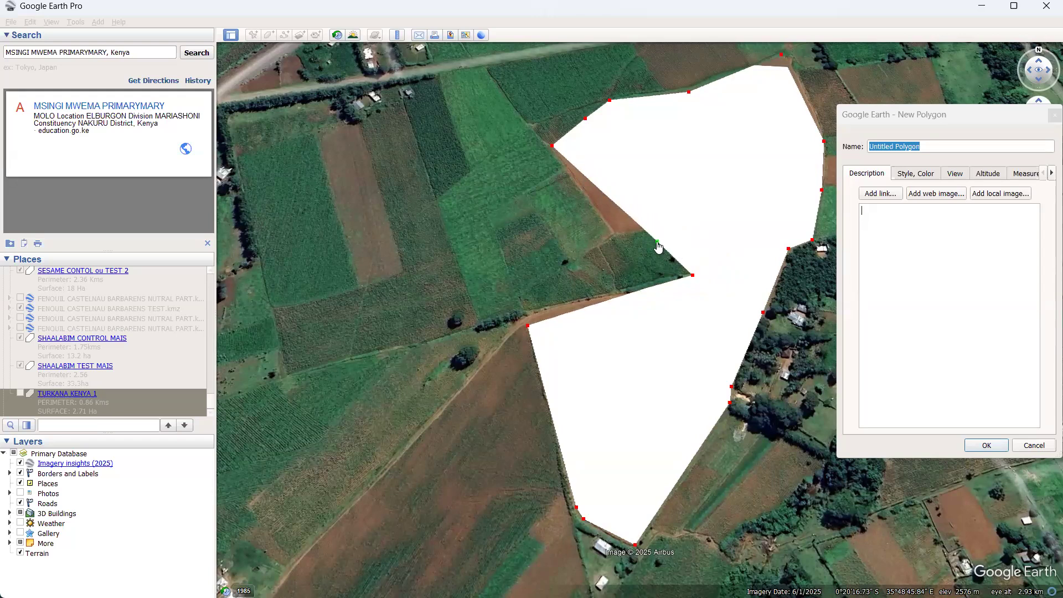
pyautogui.click(663, 234)
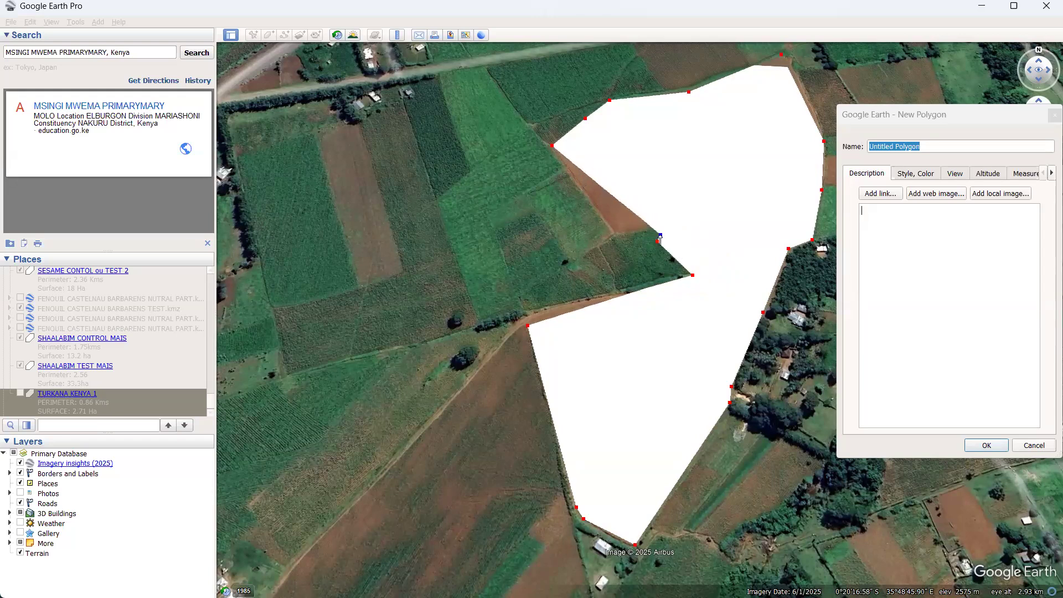
pyautogui.click(668, 230)
pyautogui.moveTo(669, 230); pyautogui.dragTo(681, 225)
pyautogui.rightClick(679, 227)
pyautogui.rightClick(679, 227)
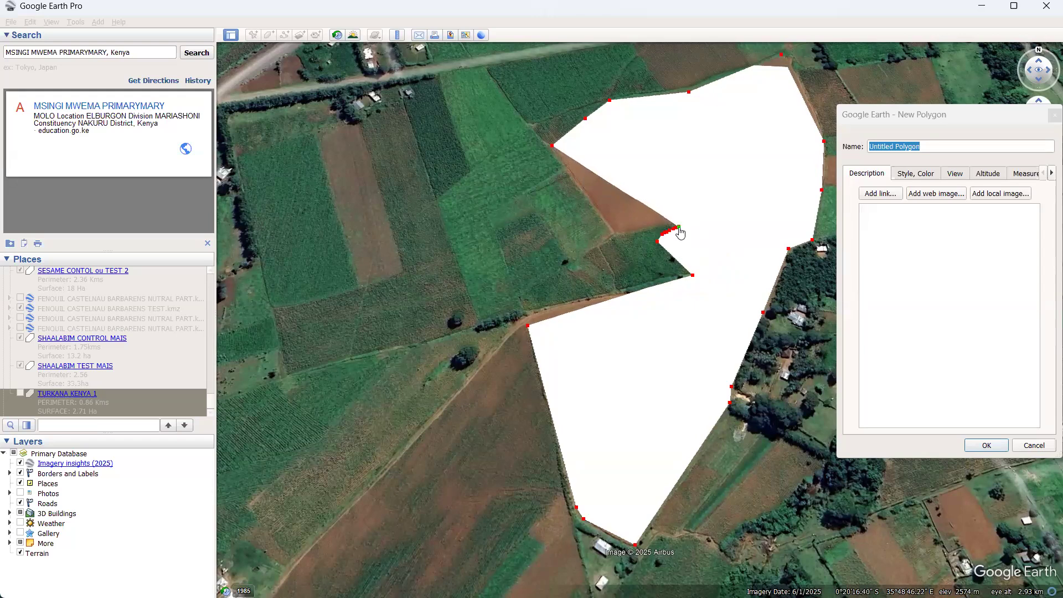
pyautogui.rightClick(680, 233)
pyautogui.rightClick(681, 234)
pyautogui.rightClick(680, 233)
pyautogui.rightClick(681, 233)
pyautogui.rightClick(680, 233)
pyautogui.rightClick(680, 233)
pyautogui.rightClick(681, 233)
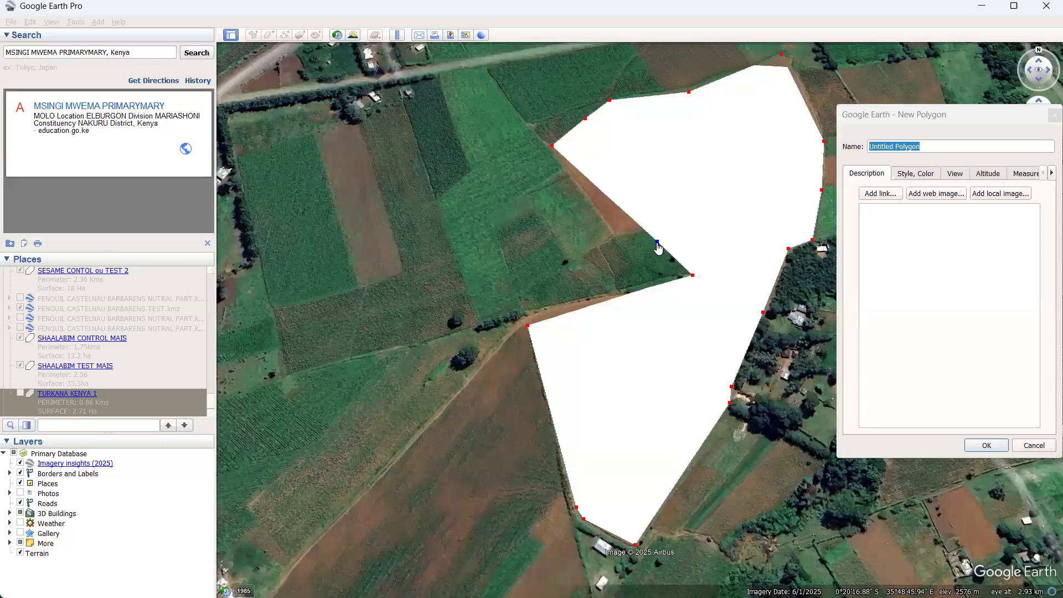
# Fit the polygon to the green plot's northeastern and northwestern corners and adjust the vertex at the lower field's northwest corner
pyautogui.moveTo(657, 242); pyautogui.dragTo(675, 228)
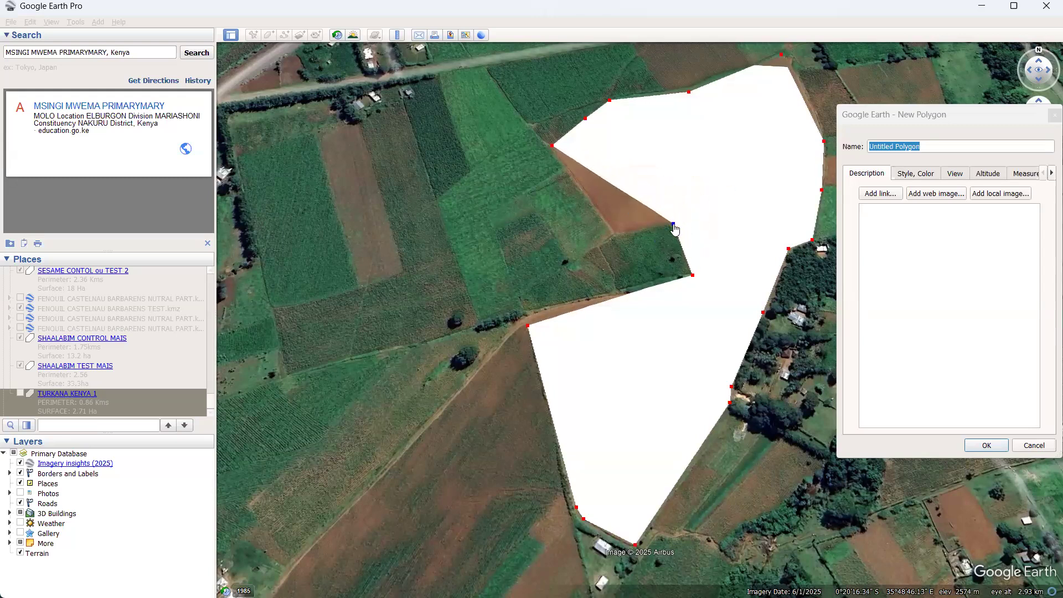
pyautogui.click(618, 233)
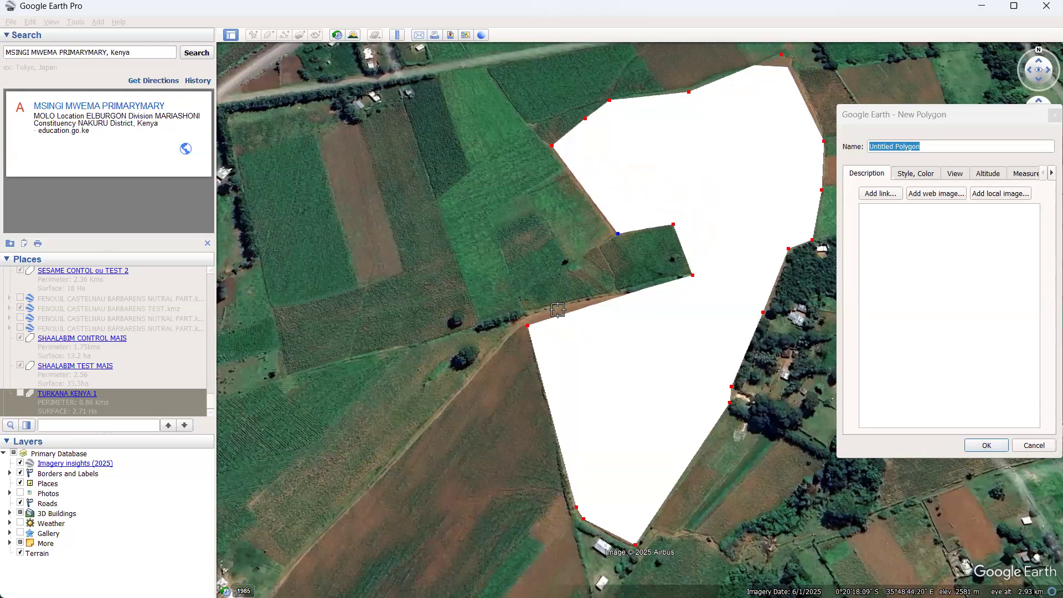
pyautogui.moveTo(528, 327); pyautogui.dragTo(526, 321)
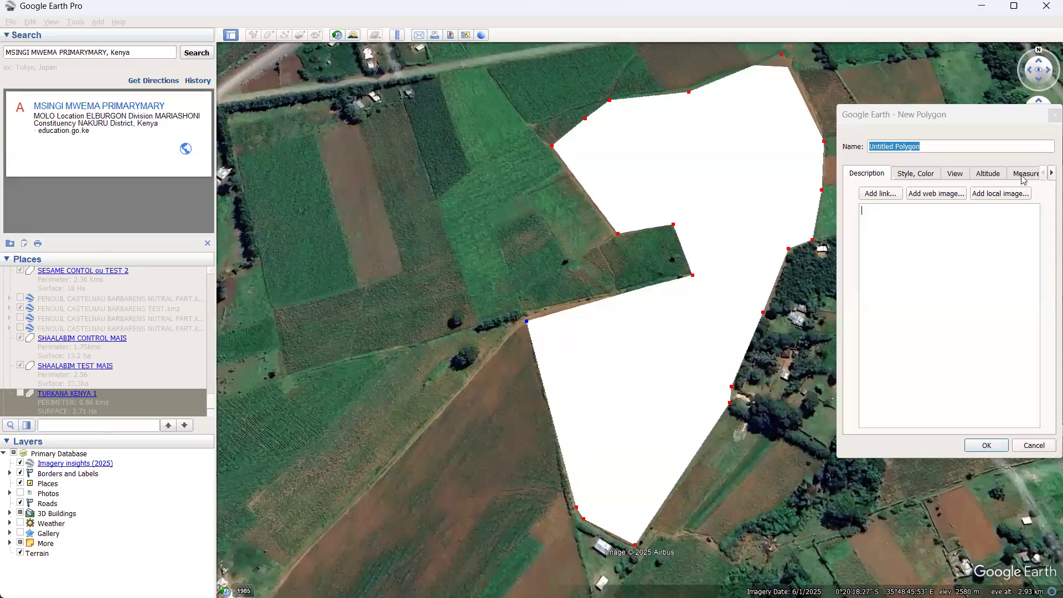
# Name the new polygon KENYA 1 and display its perimeter in kilometres and area in hectares
pyautogui.click(932, 148)
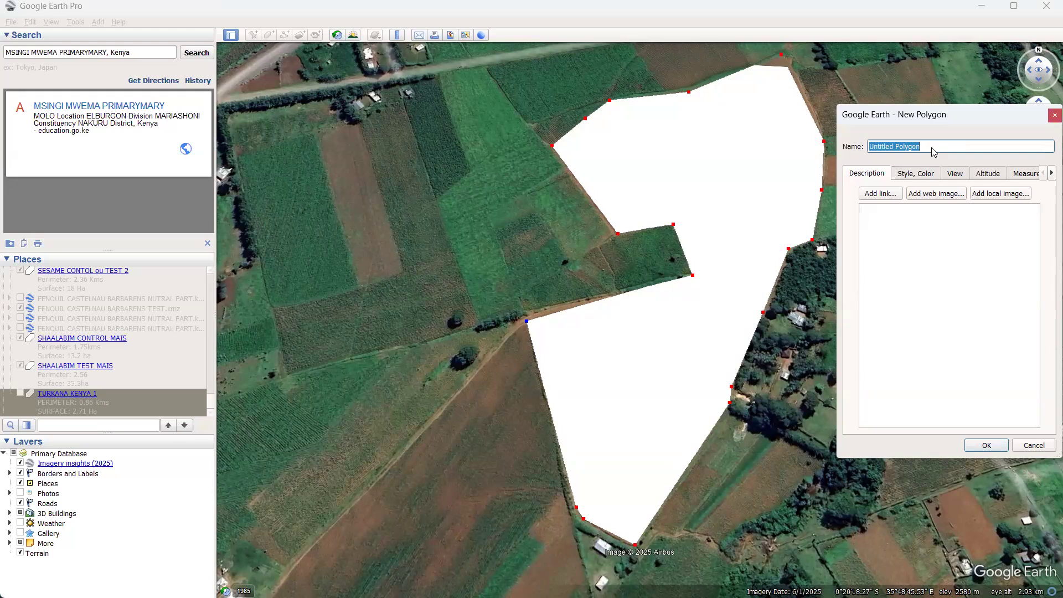
pyautogui.write('KENYA 1')
pyautogui.click(1026, 174)
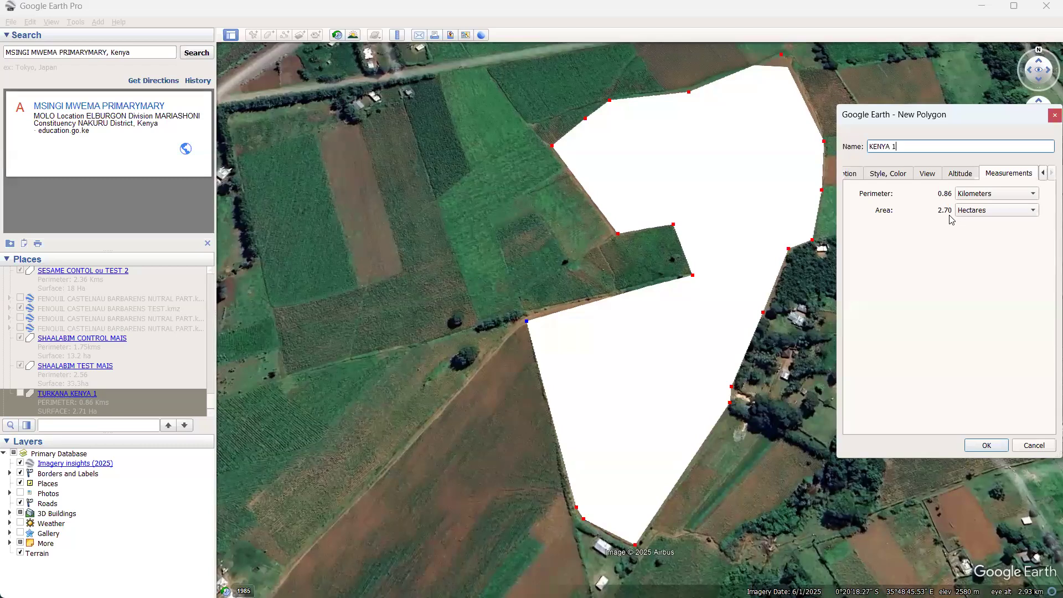
# Describe the polygon as "PERIMETER: 0.86 KMS" and "SURFACE: 2.70 Ha" on separate lines, save it, and show its information on the map
pyautogui.click(855, 175)
pyautogui.click(883, 212)
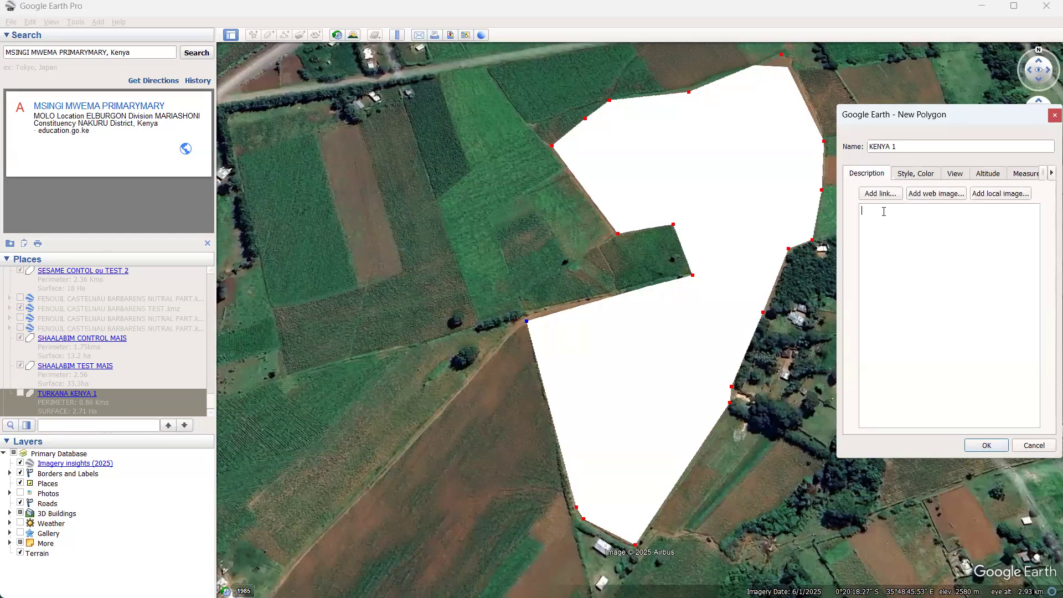
pyautogui.write('0.86 ')
pyautogui.write('2.70')
pyautogui.click(861, 210)
pyautogui.write('PERIMETER:  KmS')
pyautogui.click(863, 220)
pyautogui.write('SURFACE: 2.70 Ha')
pyautogui.click(989, 447)
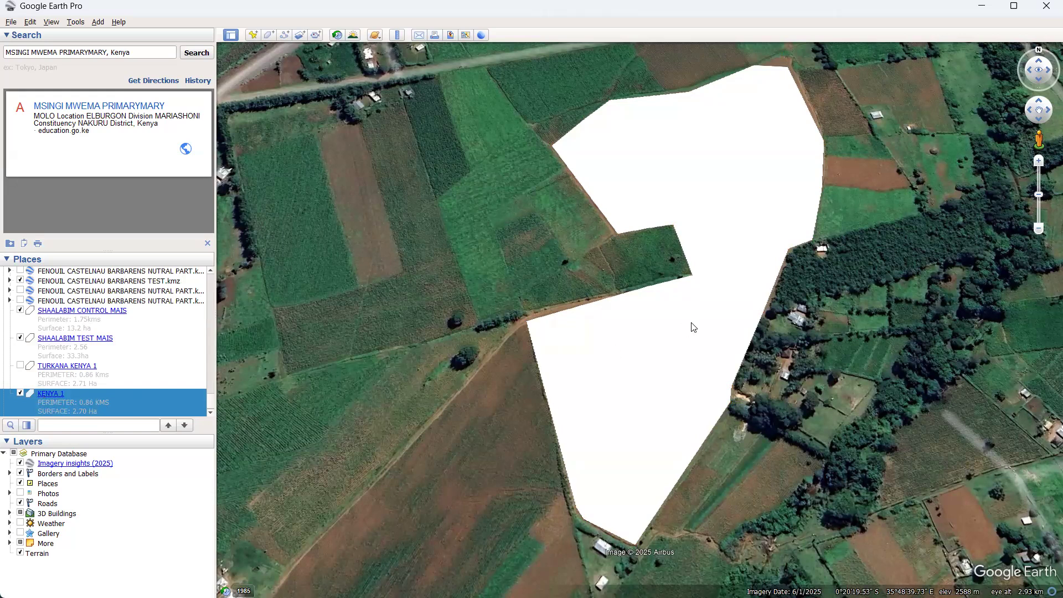
pyautogui.click(714, 247)
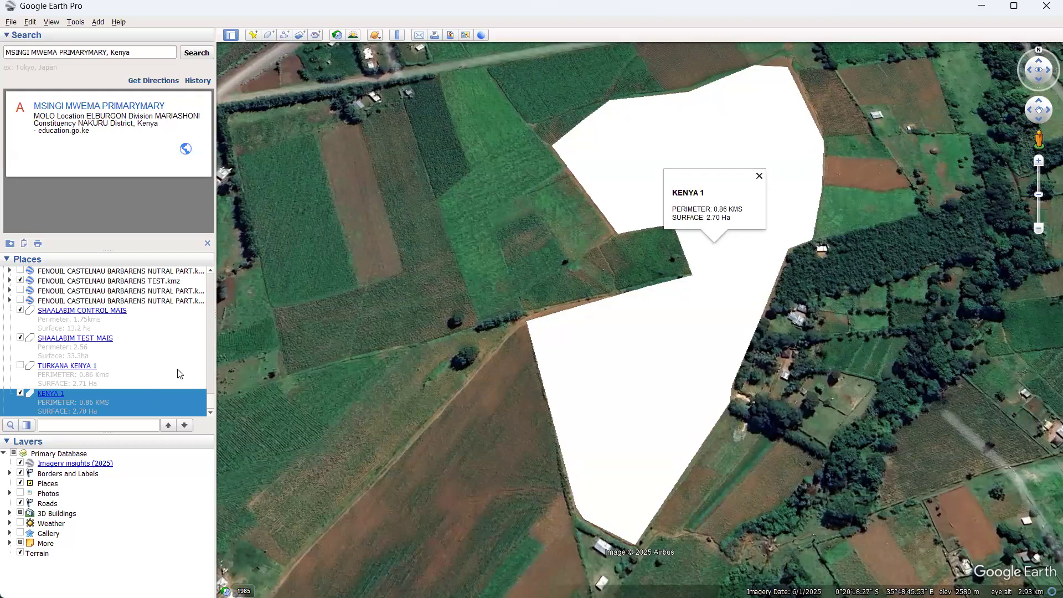
# Save the KENYA 1 place to disk as a KMZ file named KENYA 1
pyautogui.click(149, 405)
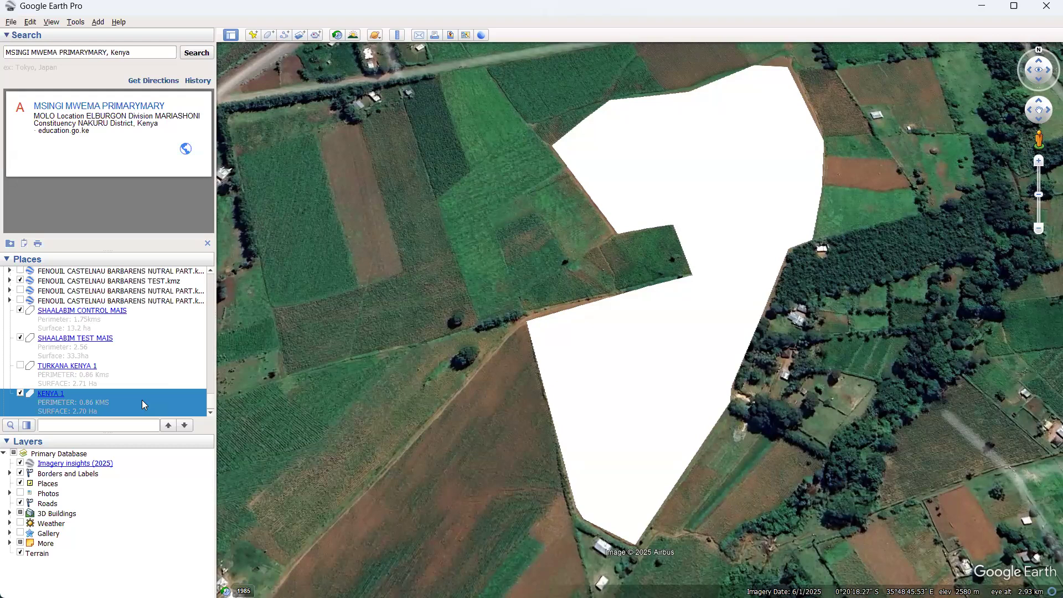
pyautogui.rightClick(142, 399)
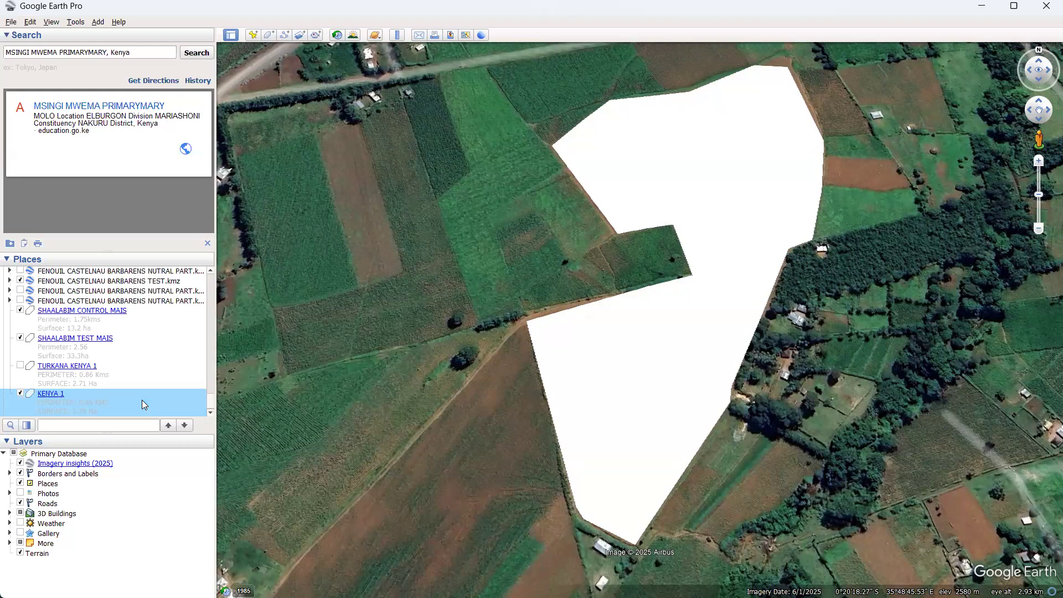
pyautogui.rightClick(142, 400)
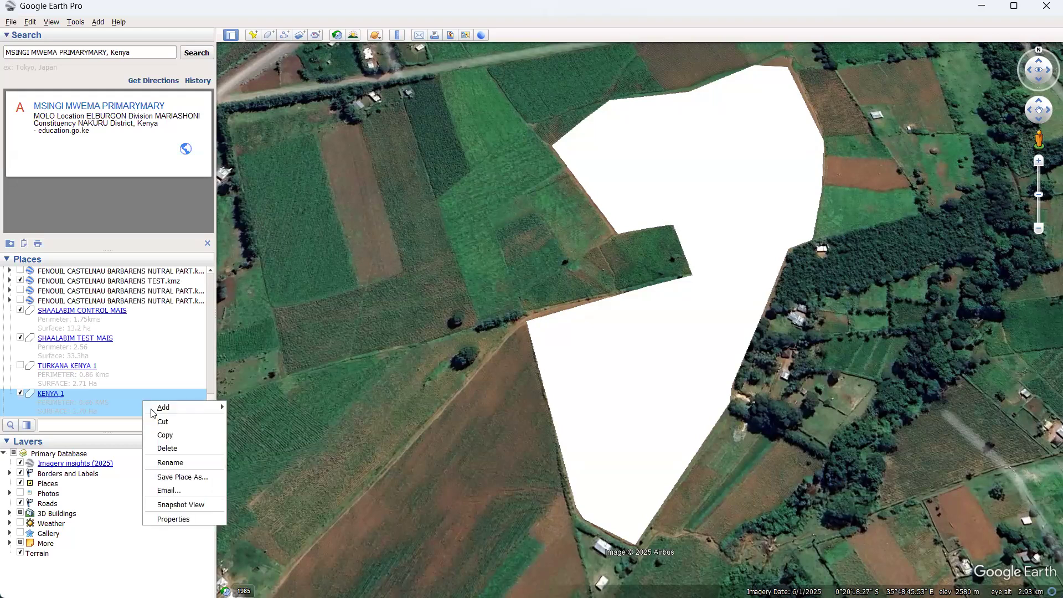
pyautogui.click(183, 479)
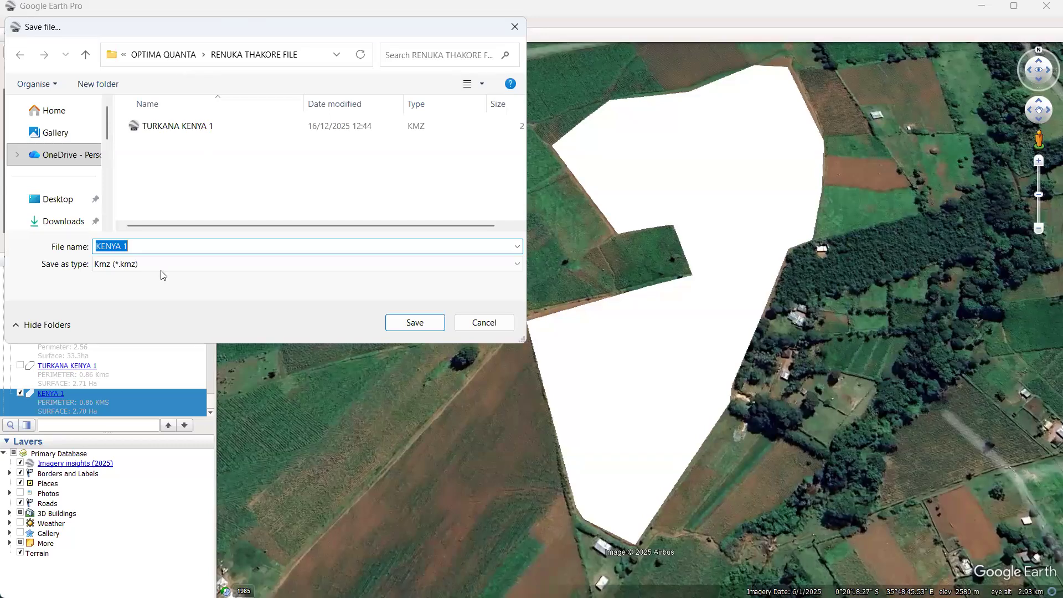
pyautogui.click(432, 323)
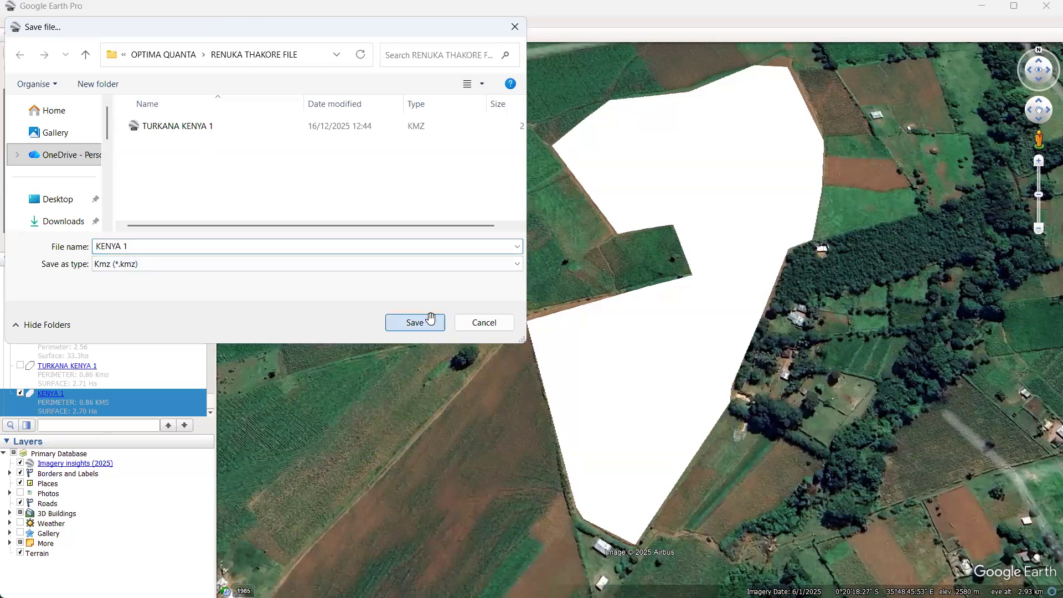